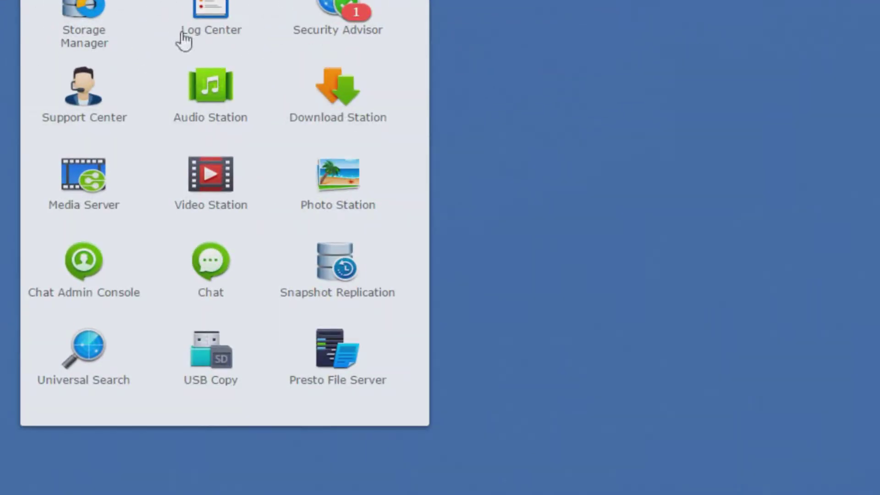
In USB Copy, start a new copy task of type Data Export.
click(223, 380)
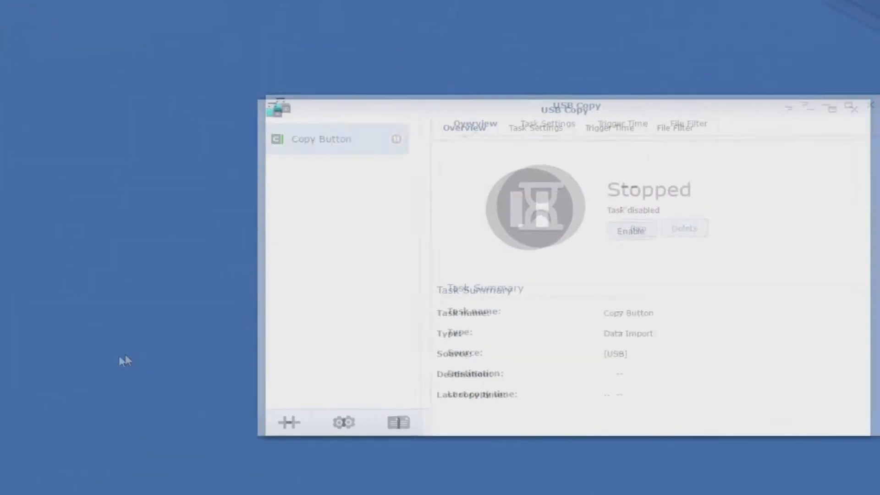
click(289, 422)
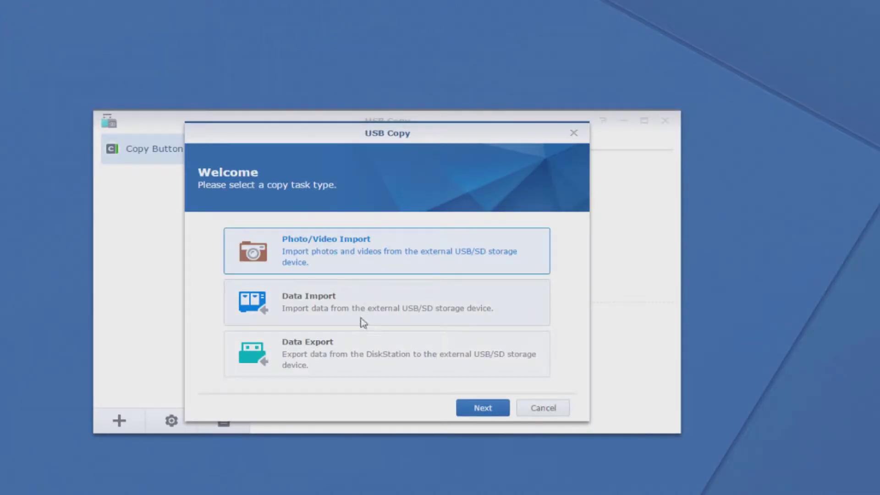
click(339, 353)
click(489, 413)
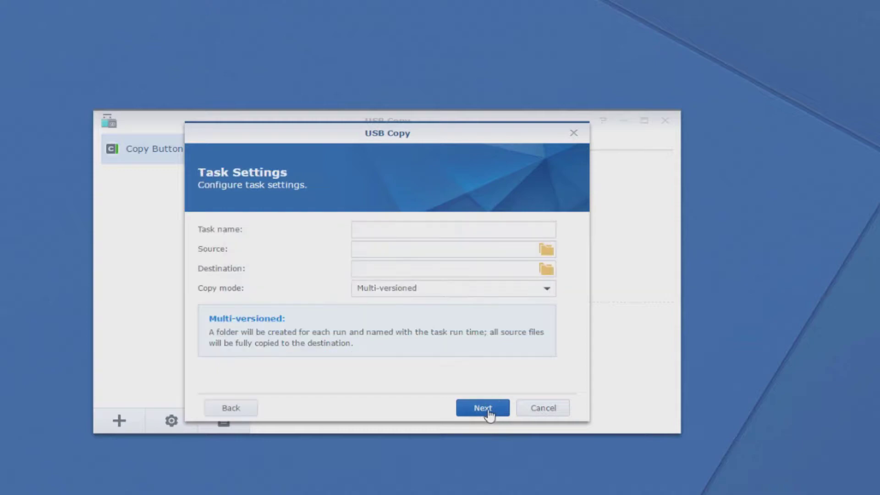
Name the new task 'Test Export 1'.
click(527, 228)
text(Test Import 1)
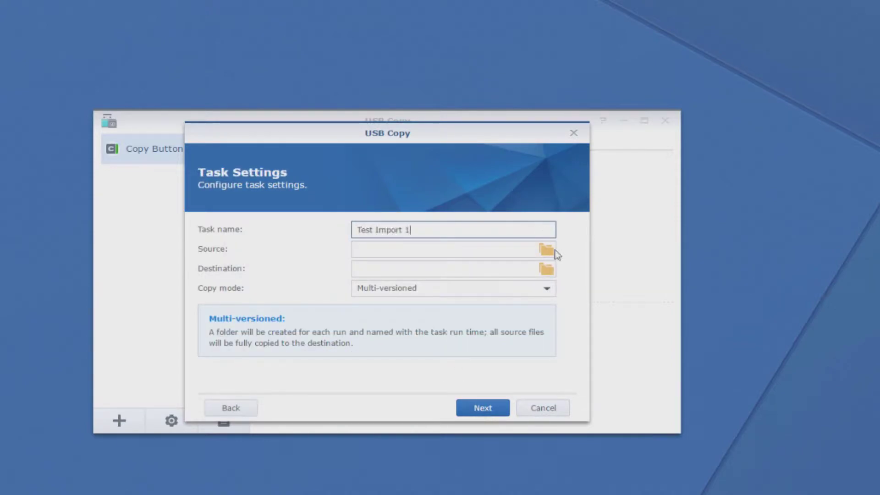
click(547, 249)
text(Export 1)
Set source to /Adam/iPhone backup and destination to a new /usbshare1/Exported Data folder.
click(547, 250)
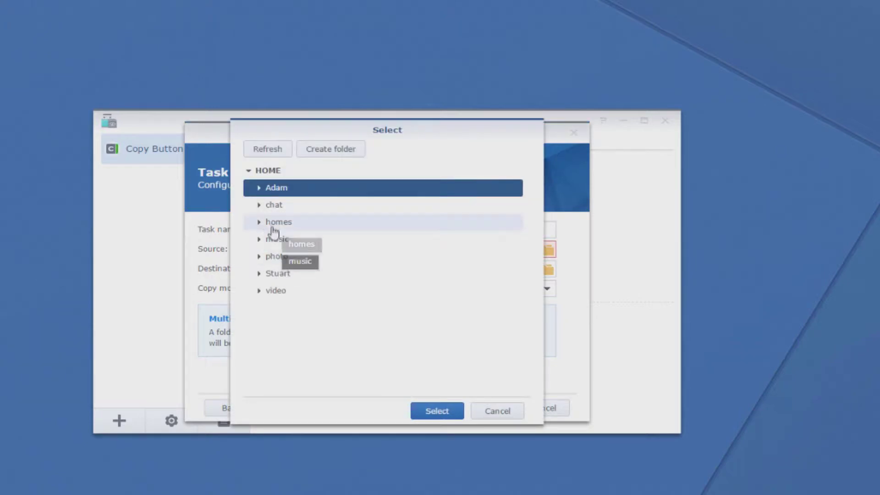
click(259, 187)
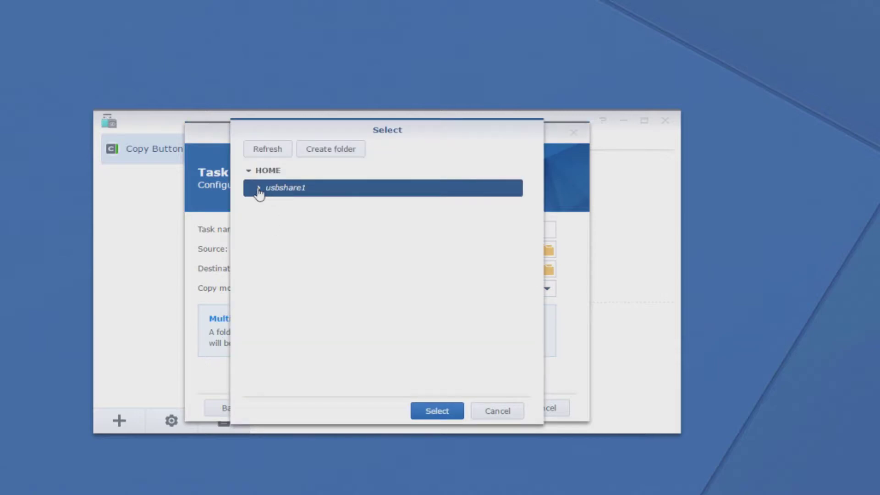
click(259, 188)
click(259, 188)
click(326, 154)
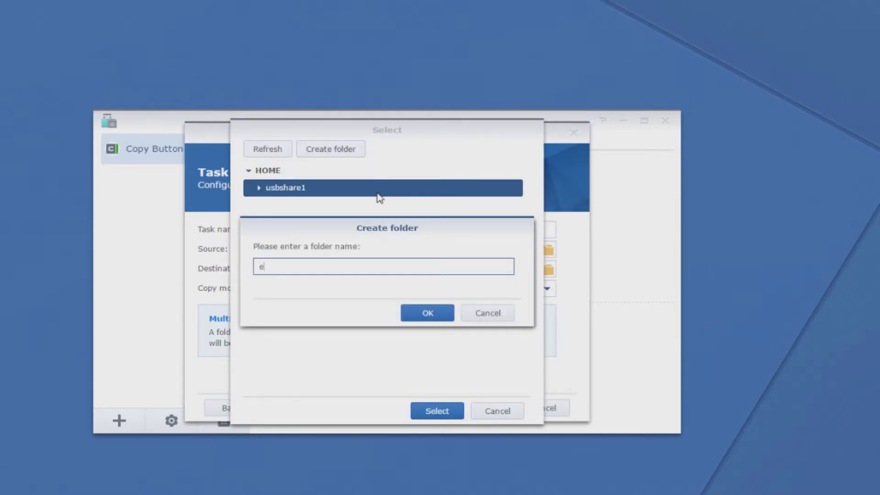
click(427, 312)
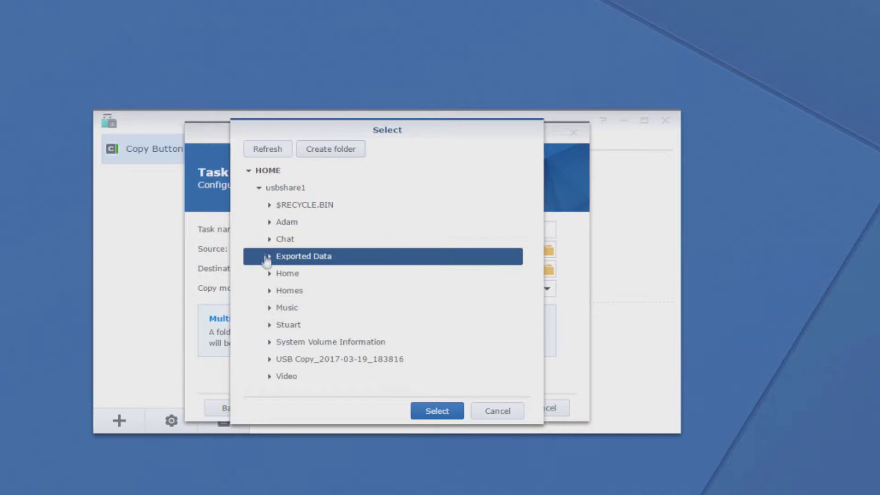
click(436, 412)
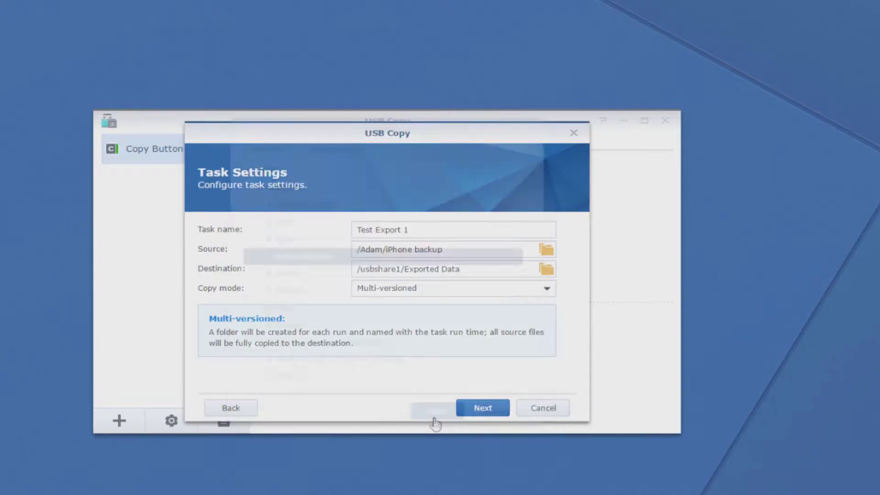
click(462, 407)
Enable backup rotation keeping 10 versions.
click(269, 227)
double_click(373, 321)
text(10)
click(472, 407)
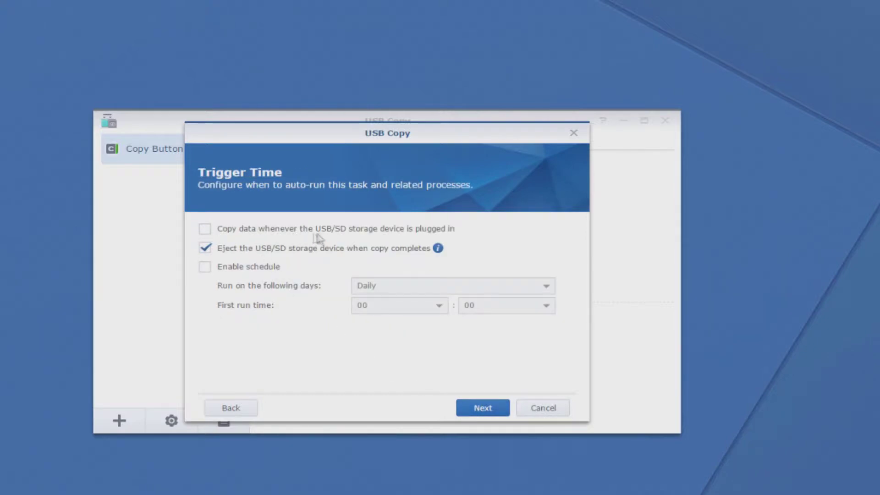
Schedule the task to run on weekdays at 19:00.
mouse_move(434, 248)
click(270, 267)
click(410, 284)
click(364, 359)
click(366, 463)
click(510, 368)
click(399, 305)
scroll(373, 477, down, 3)
click(387, 465)
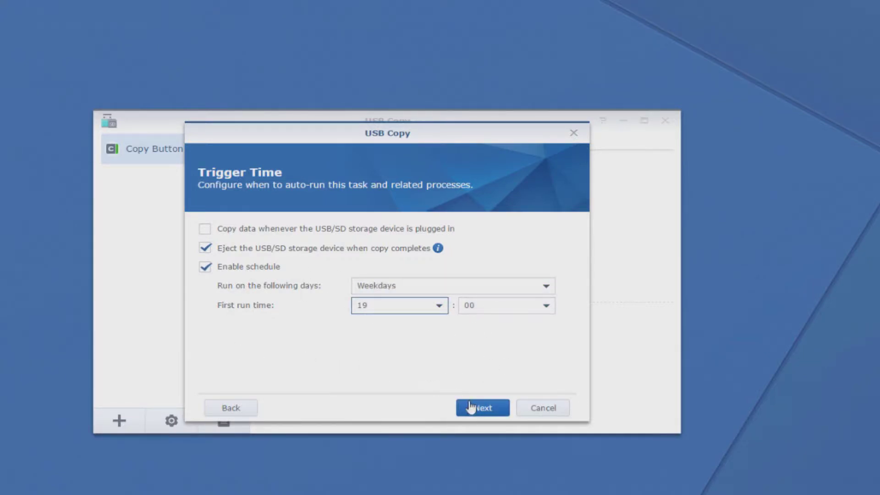
Disable ejecting the drive, exclude Audio, Document and Others files, and apply the task.
click(205, 248)
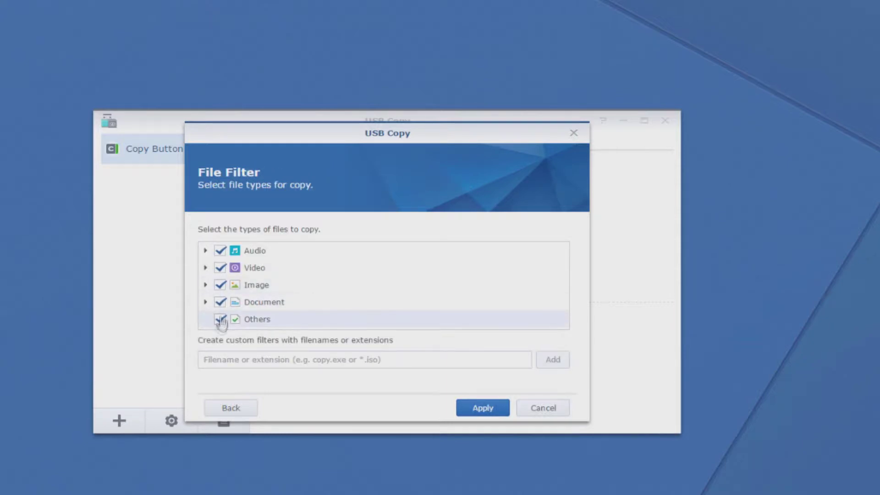
click(220, 319)
click(220, 302)
click(254, 267)
click(220, 250)
click(504, 409)
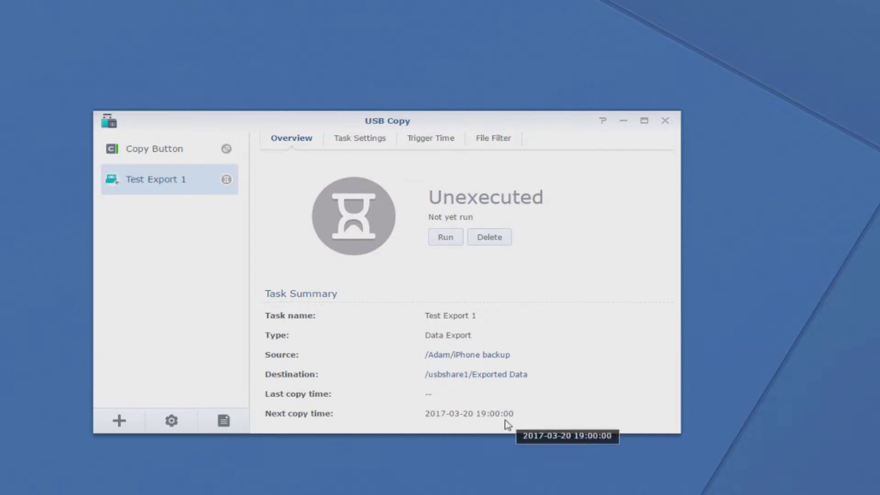
Run Test Export 1 immediately, review its rotation and schedule settings, then bring up the main menu.
click(446, 237)
click(359, 138)
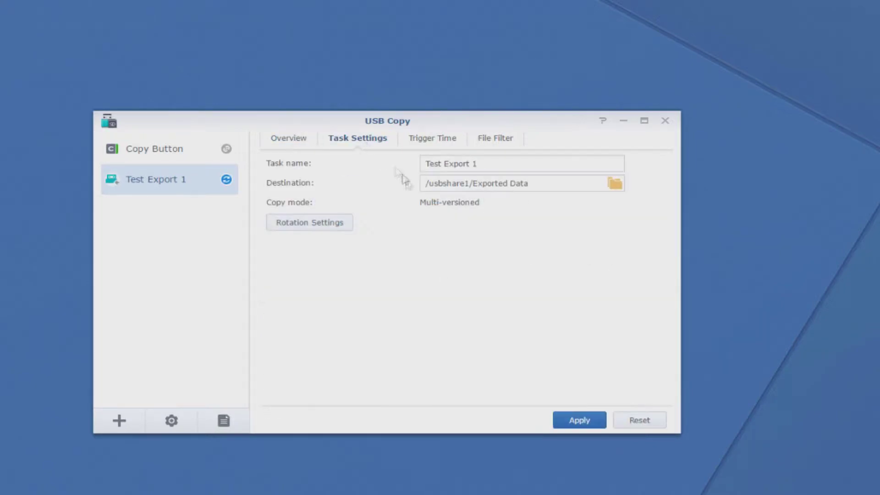
click(320, 221)
mouse_move(327, 257)
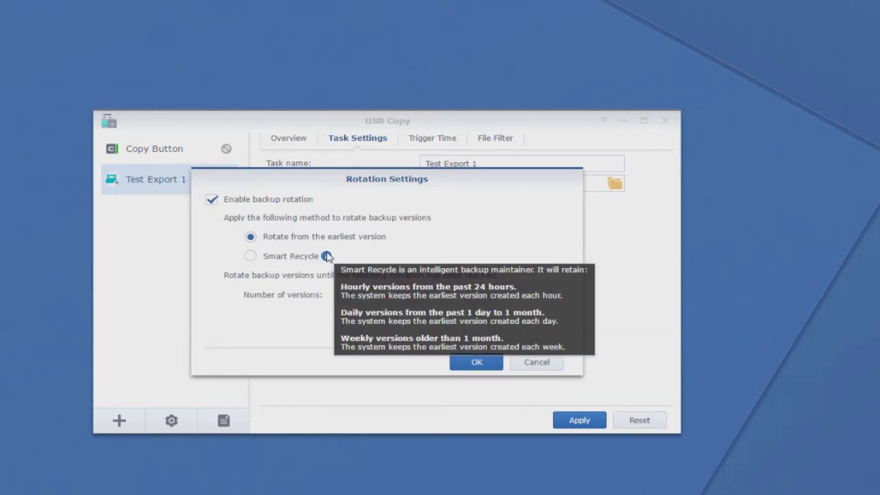
click(476, 362)
click(429, 137)
scroll(607, 358, down, 1)
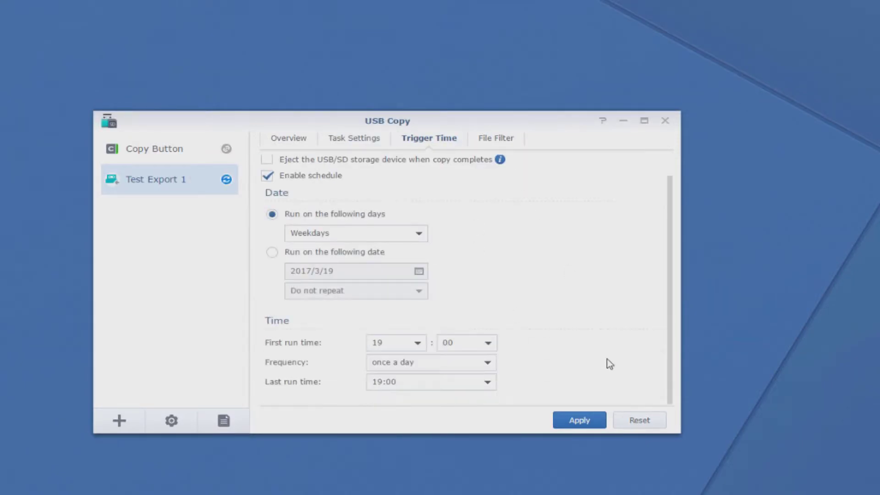
click(289, 138)
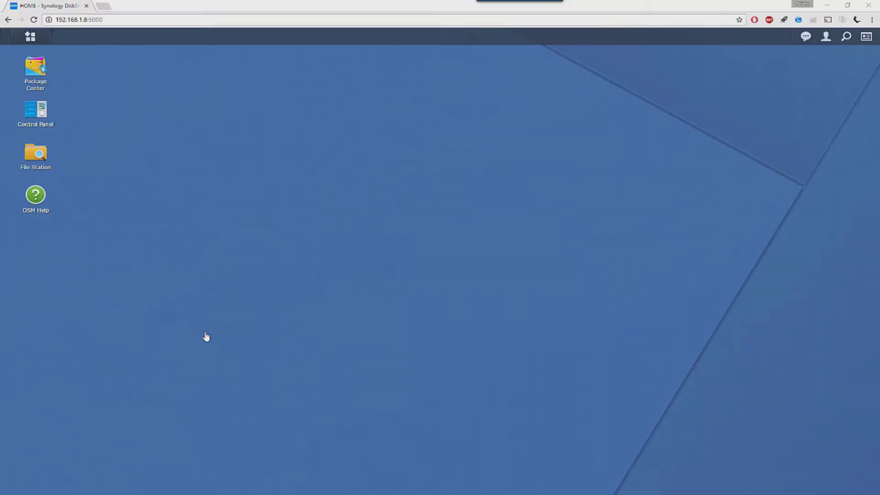
click(42, 41)
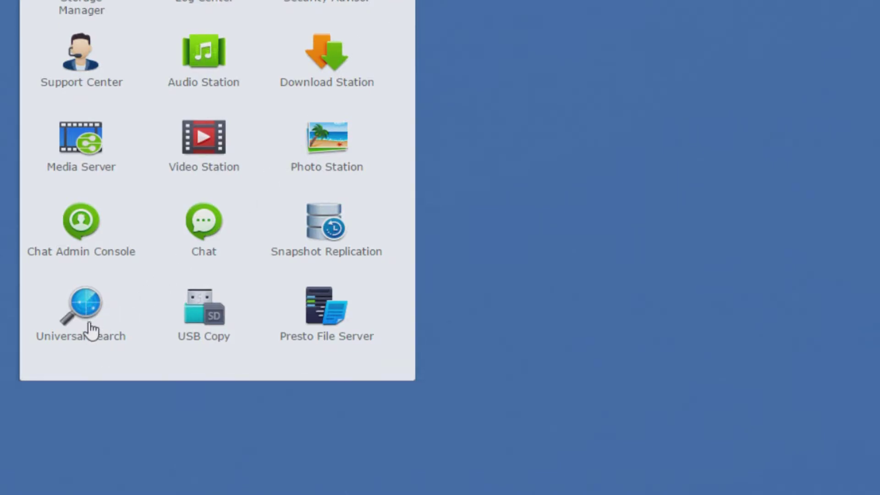
Search Universal Search for 'script' and list all 492 matching files.
click(90, 347)
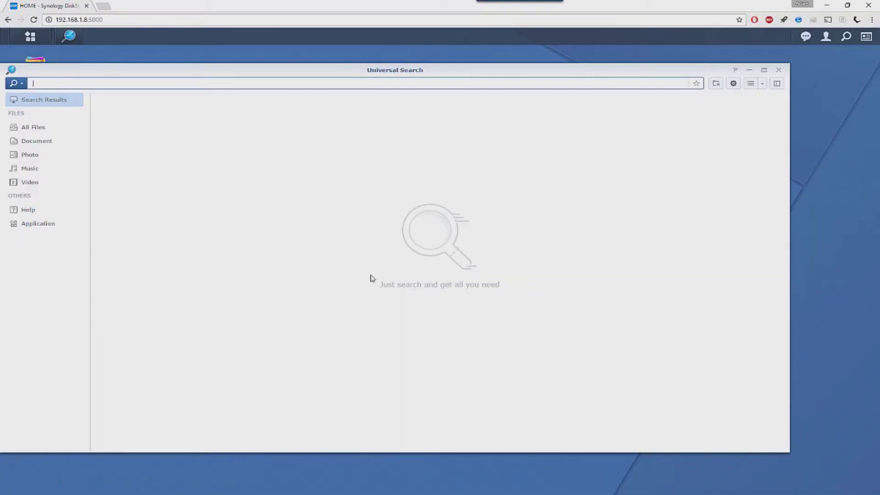
text(script)
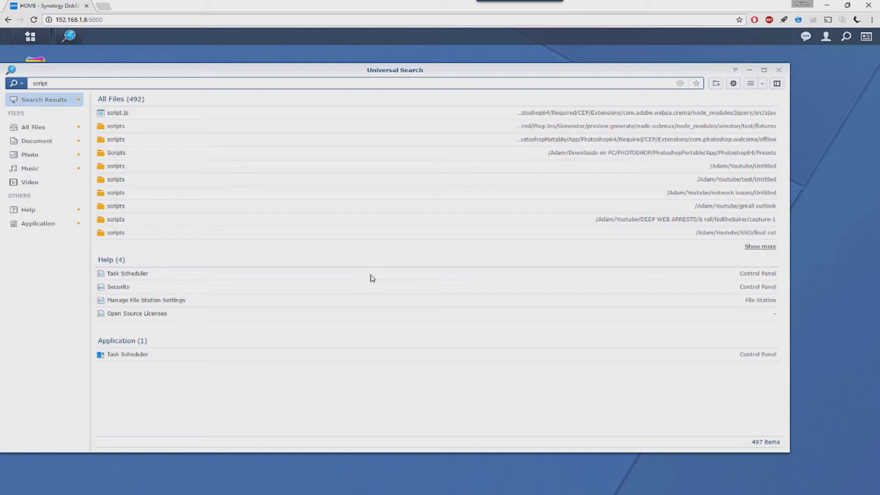
click(59, 128)
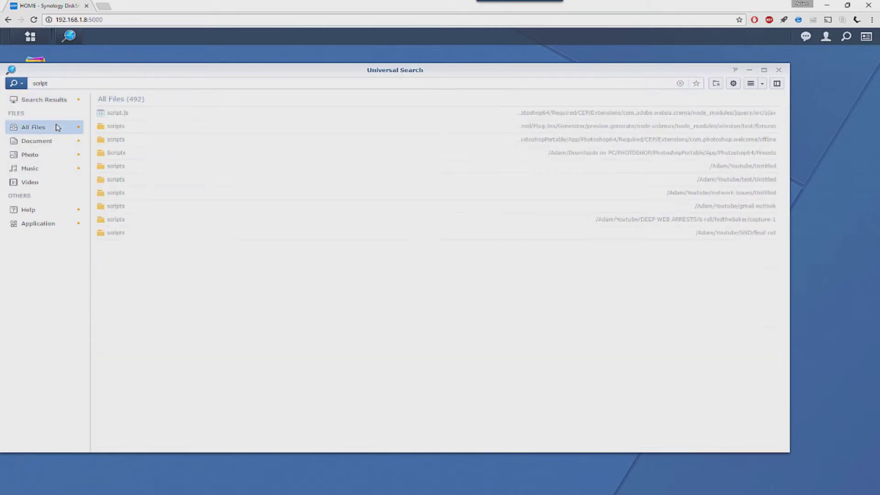
drag(408, 224, 410, 229)
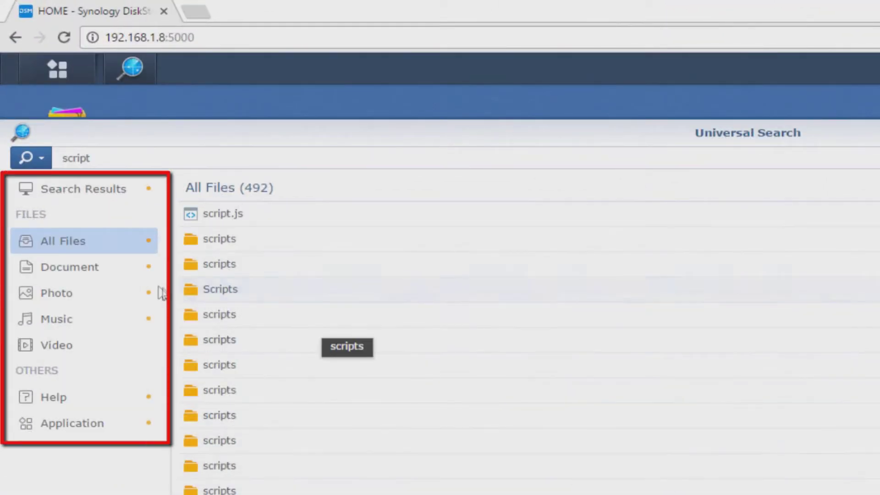
Filter the 'script' results by Document, Photo and Music, opening script.txt, then return to combined results.
click(92, 242)
double_click(294, 428)
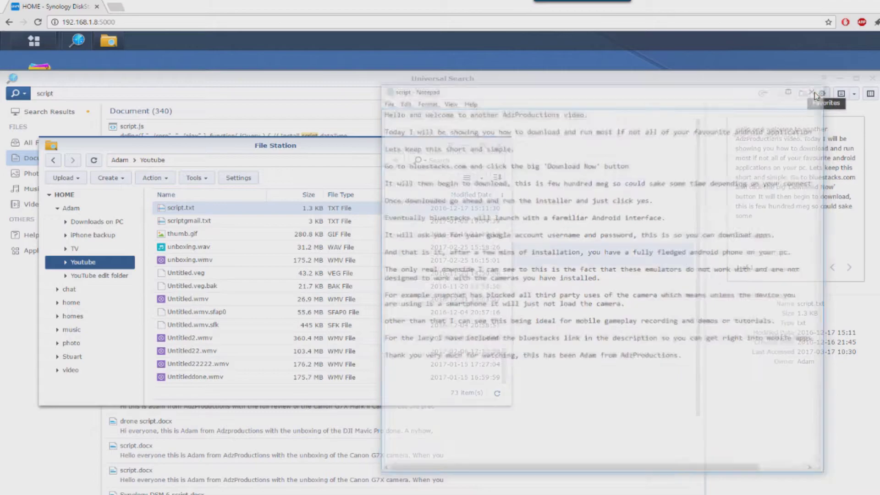
click(499, 146)
click(53, 174)
click(58, 190)
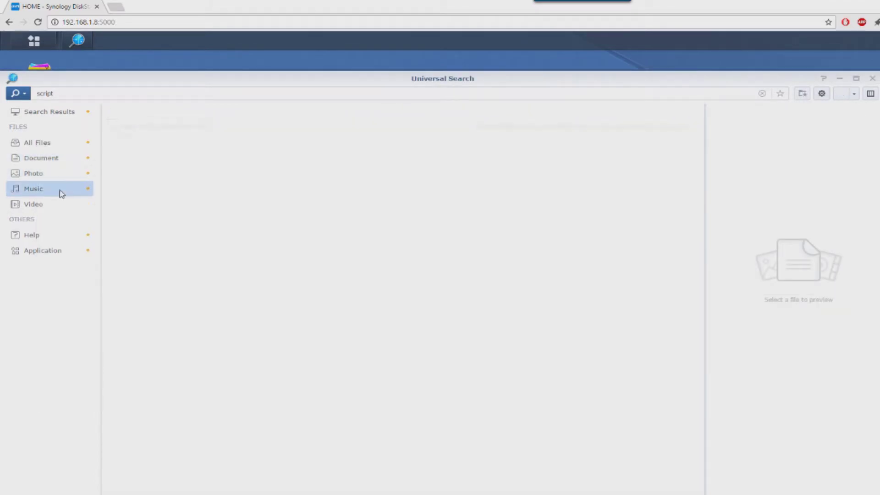
click(37, 144)
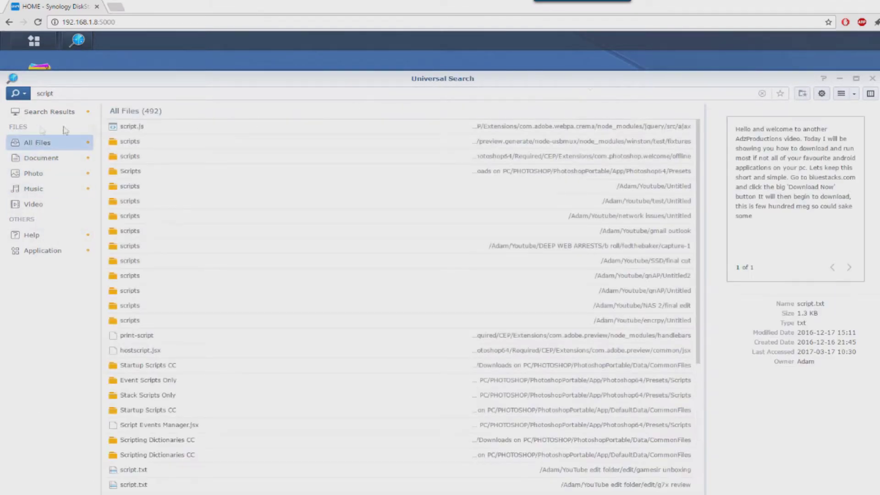
click(49, 112)
click(821, 94)
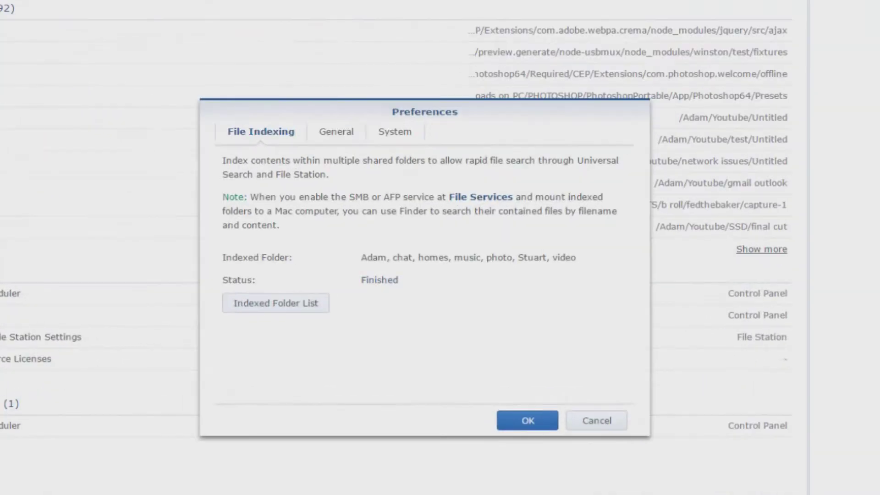
Draft an 'example' indexed folder for /homes with photos and documents, then discard it.
click(309, 304)
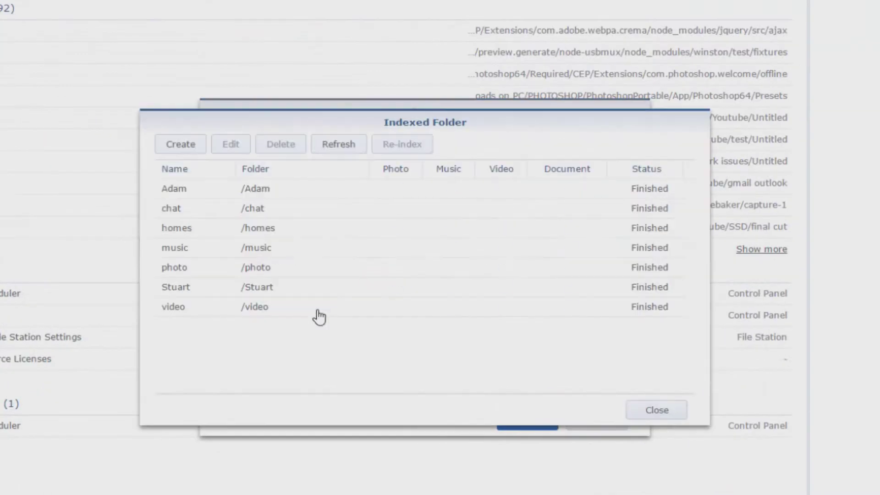
drag(512, 128, 572, 120)
click(239, 140)
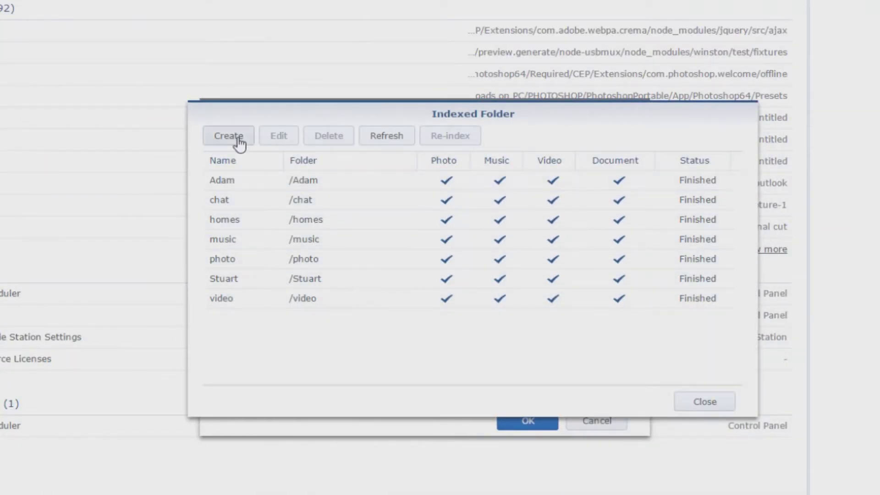
text(example 1)
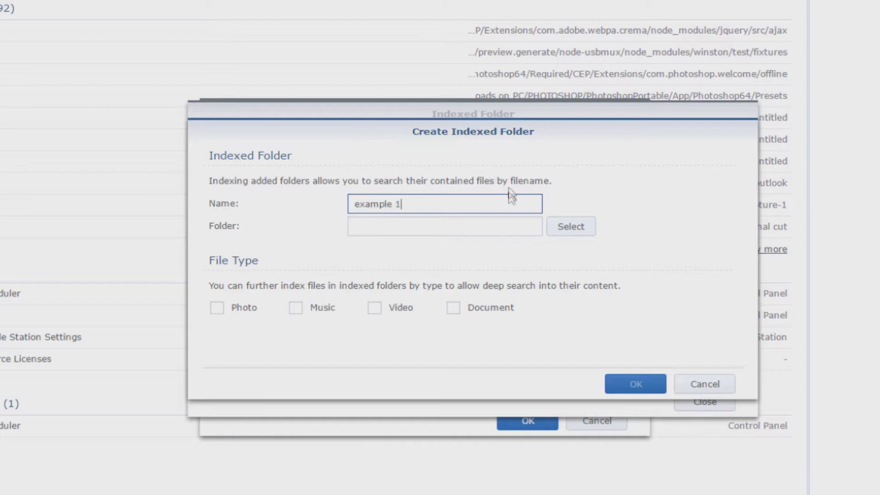
click(570, 227)
click(345, 280)
click(346, 241)
click(348, 201)
click(532, 419)
click(217, 308)
click(454, 308)
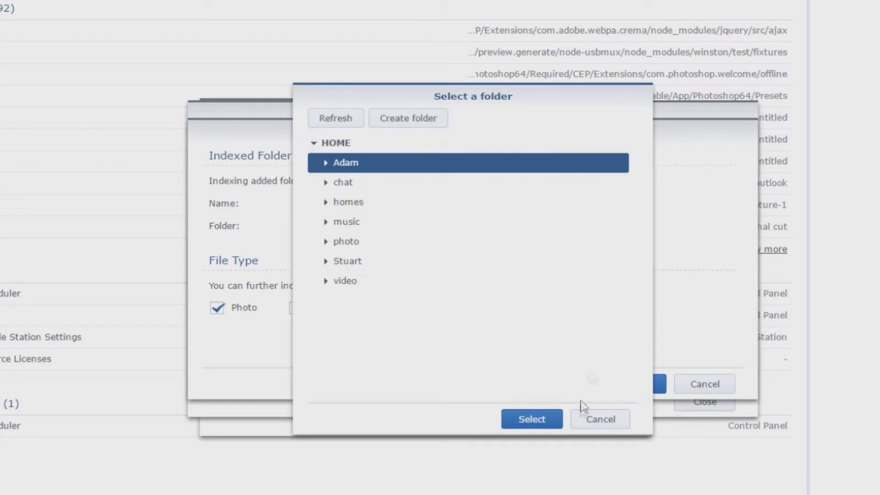
click(600, 418)
click(705, 384)
click(531, 282)
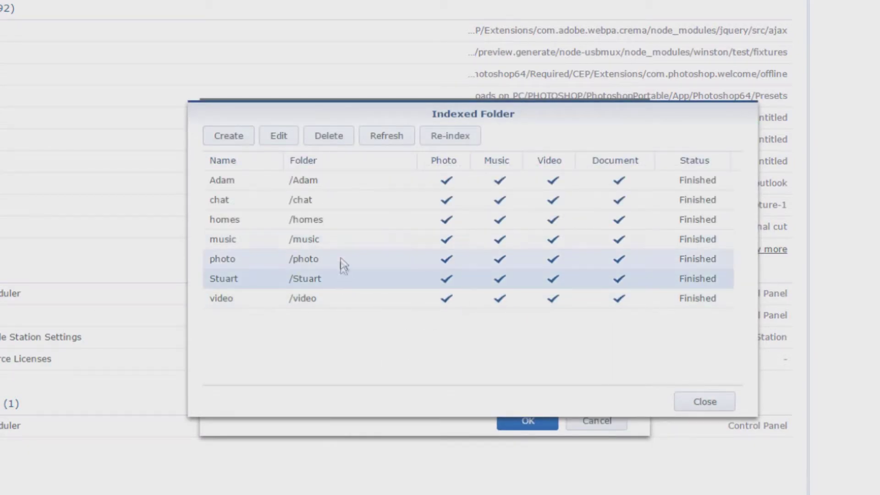
Delete the homes index entry and add a 'Homes' entry for /homes indexing photos and documents.
click(341, 220)
right_click(341, 223)
click(366, 253)
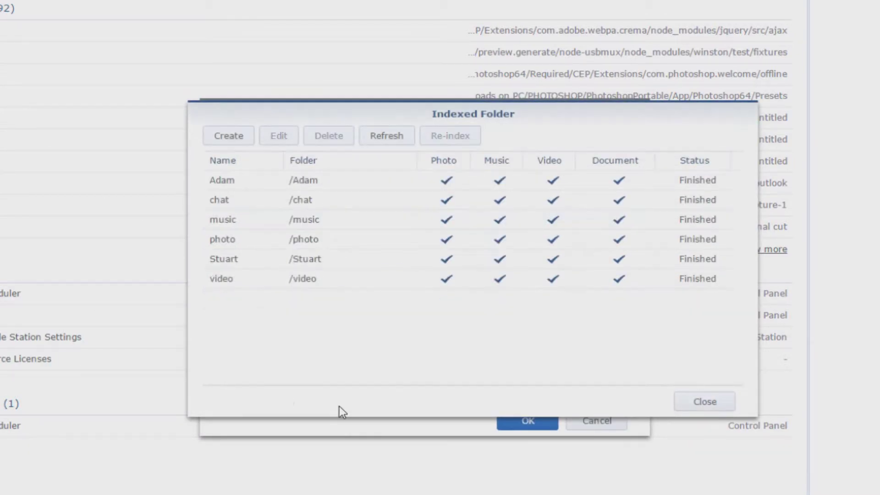
click(228, 135)
text(Homes)
click(564, 235)
click(362, 200)
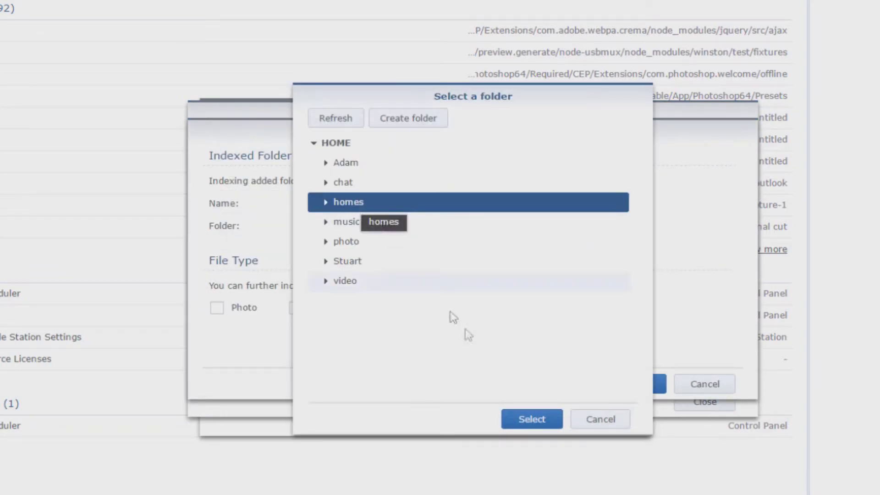
click(531, 418)
click(216, 307)
click(453, 307)
click(636, 384)
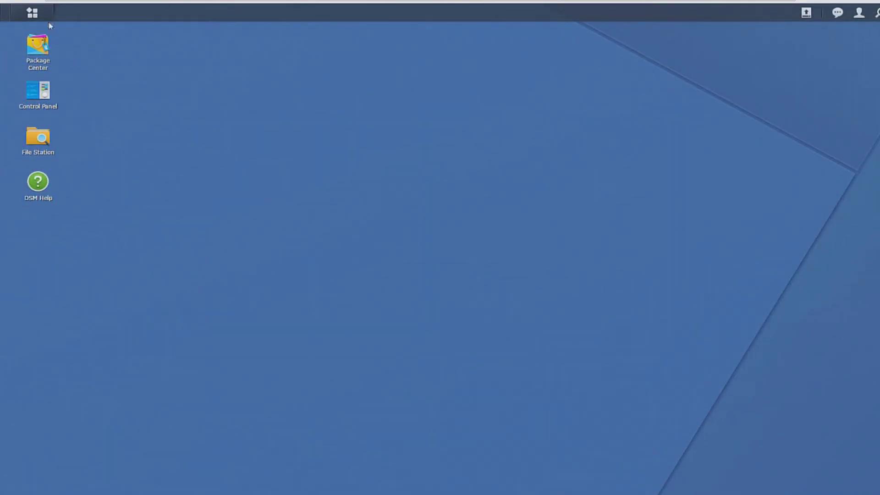
click(45, 14)
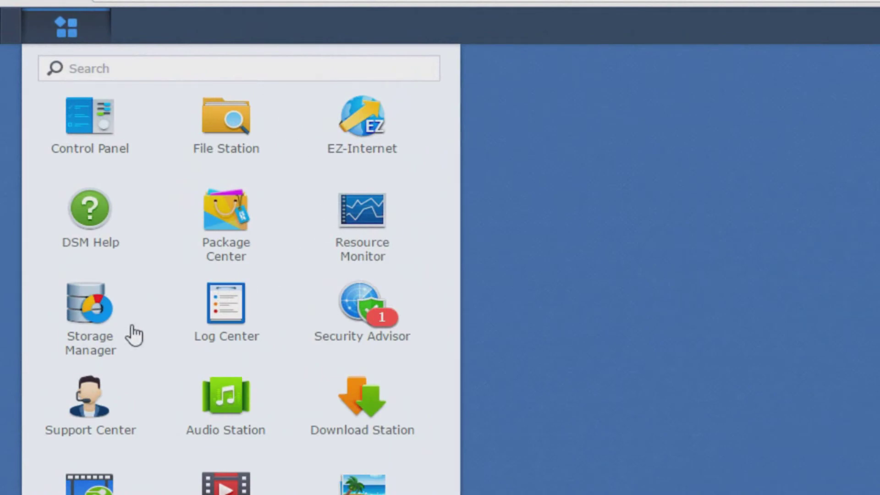
In Storage Manager's HDD/SSD list, show Disk 1's Health Info: Normal, 37 °C, 0 bad sectors.
click(82, 306)
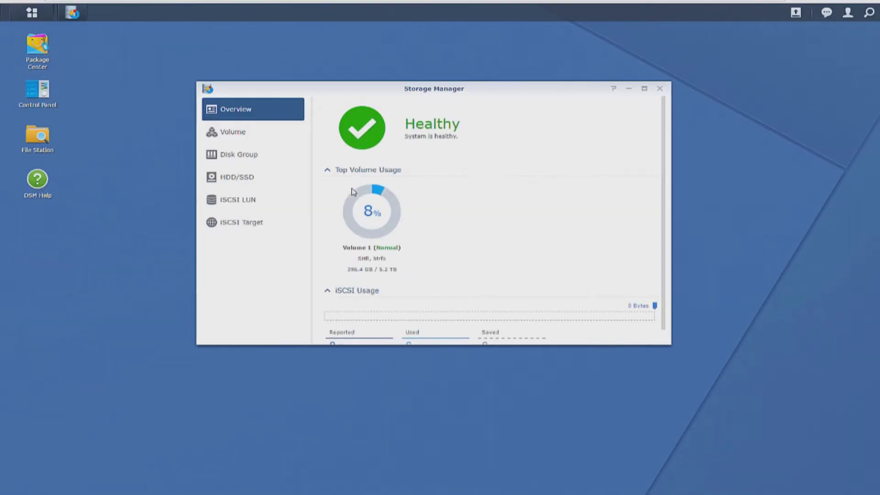
scroll(243, 275, down, 1)
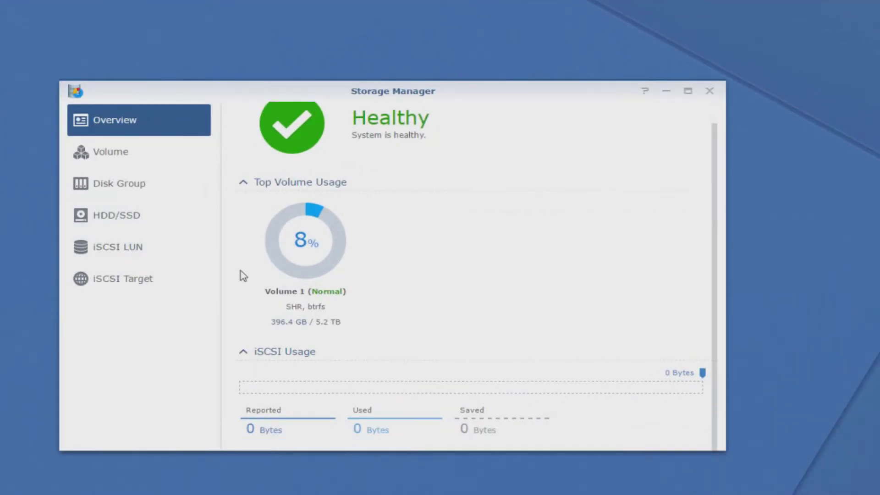
click(114, 214)
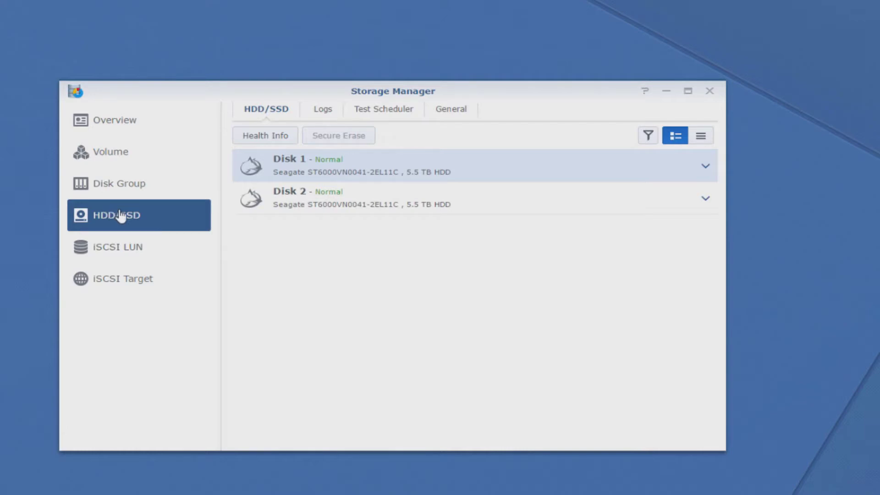
click(334, 198)
click(337, 176)
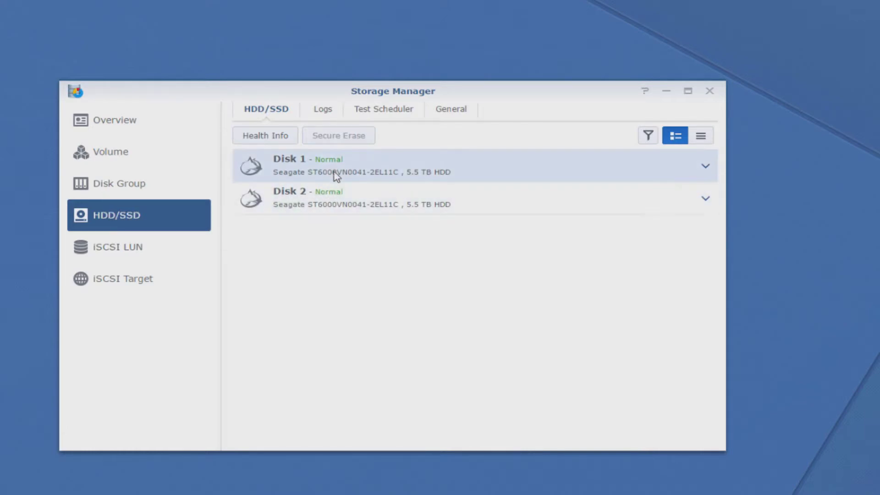
click(268, 141)
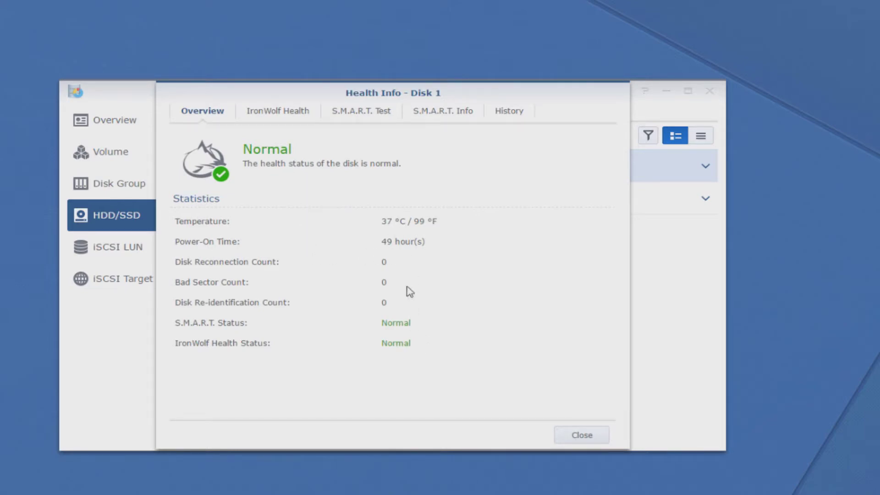
Start and confirm an IronWolf Health test on Disk 1.
click(258, 112)
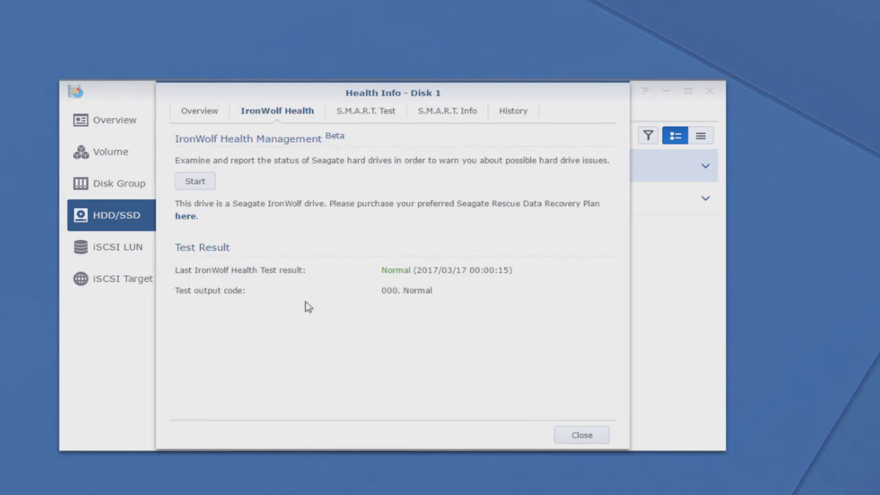
click(196, 182)
click(486, 294)
Review Disk 1's health History, filtered to IronWolf Health Test results.
click(523, 114)
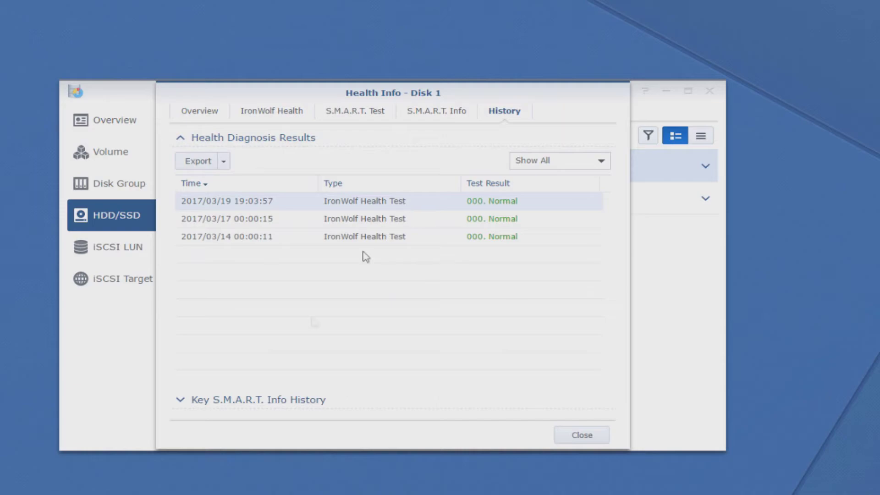
click(223, 400)
click(231, 164)
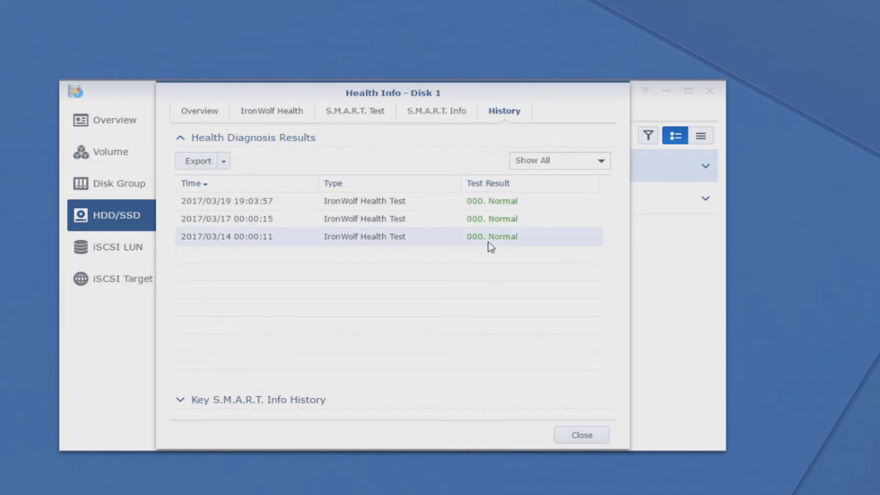
click(563, 162)
click(573, 216)
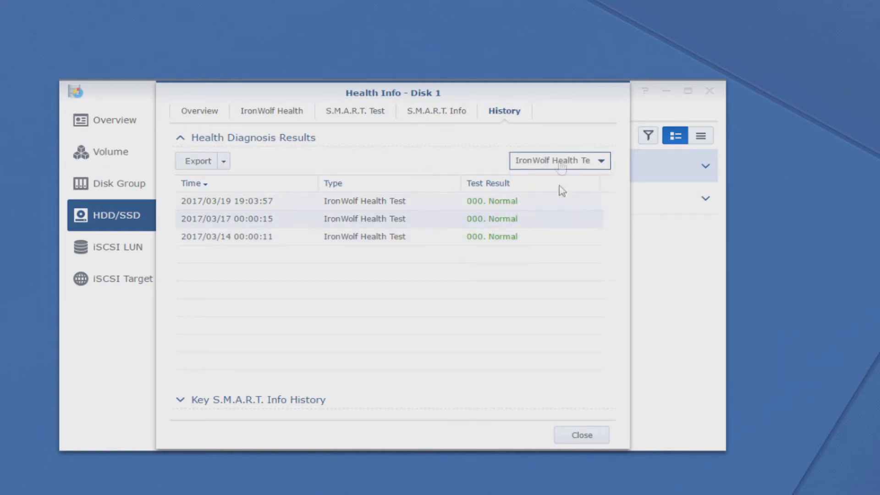
Close and reopen Disk 1's Health Info to view the updated IronWolf Health result.
click(593, 436)
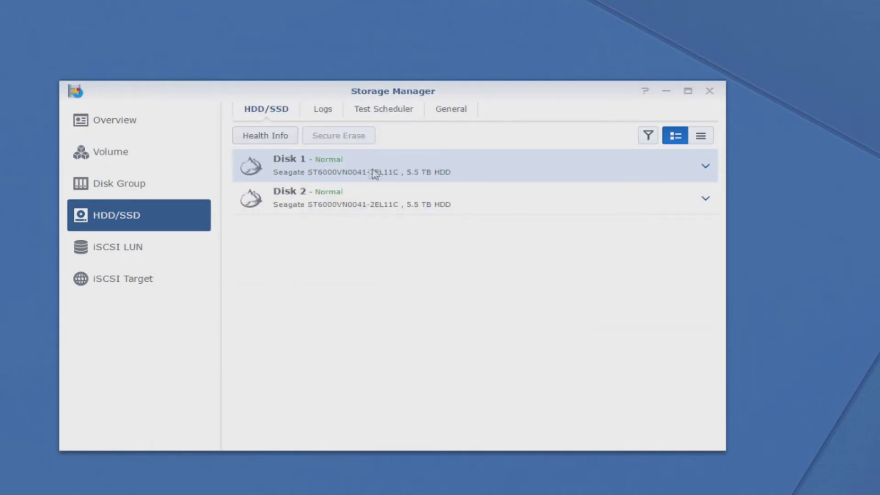
click(292, 139)
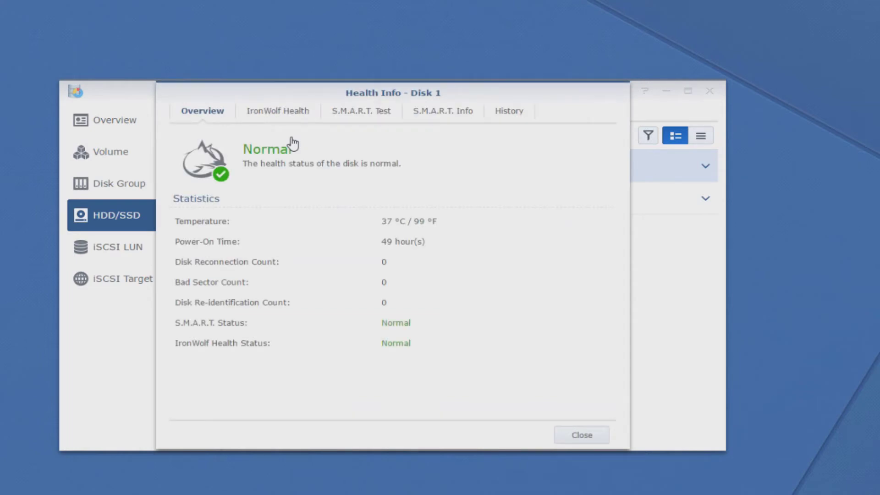
click(297, 120)
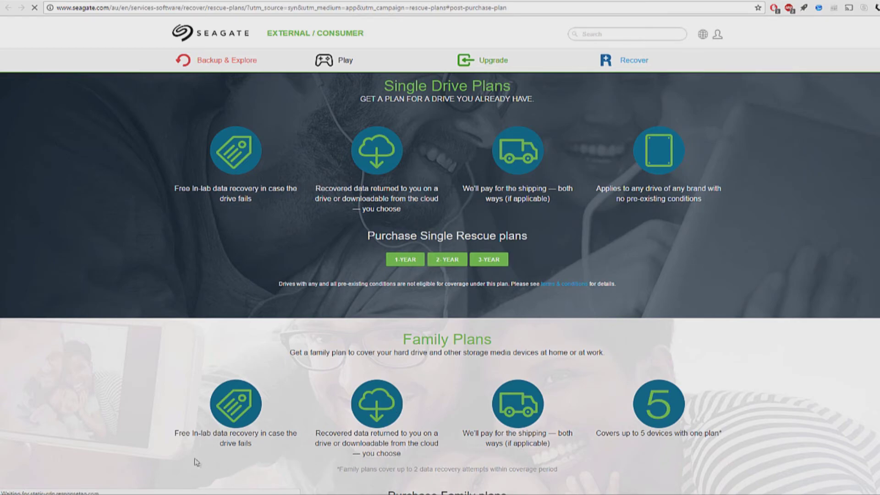
Add the 1-YEAR single-drive Rescue plan ($4.99) to the cart.
click(412, 261)
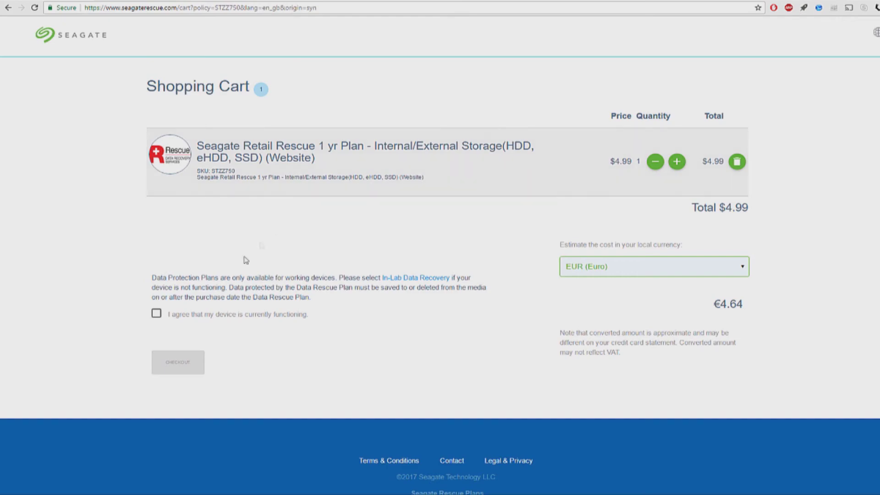
Confirm the device is functioning, keep the estimate in Euro, and proceed to checkout.
click(156, 313)
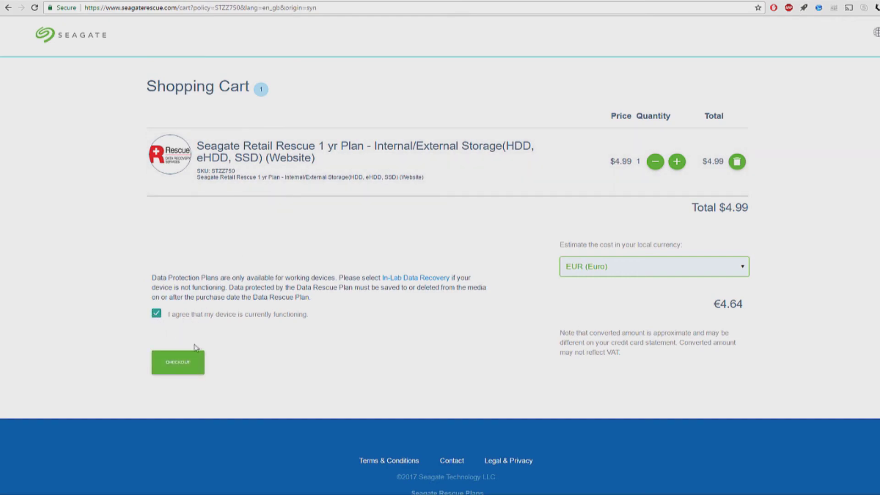
click(610, 275)
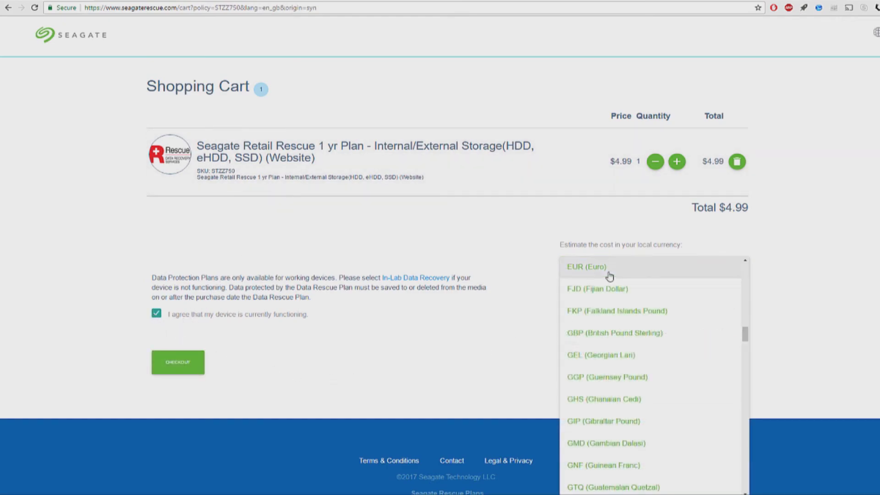
click(609, 274)
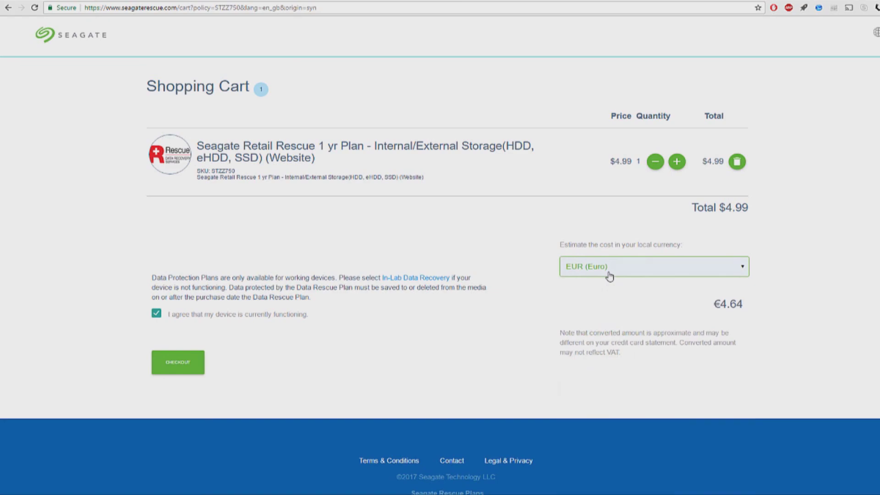
click(173, 364)
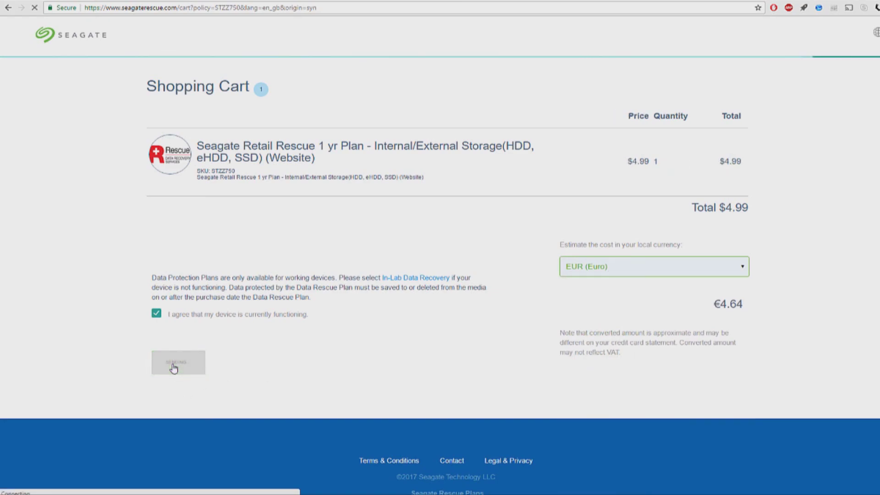